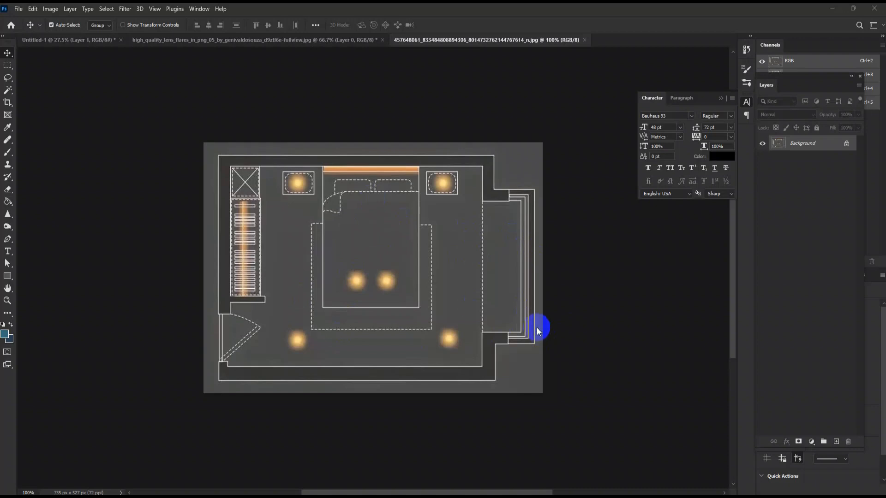
# Step: Check the reference lighting plan, and apply a white Color Overlay at 100% opacity to the floor plan's Layer 1
pyautogui.click(77, 41)
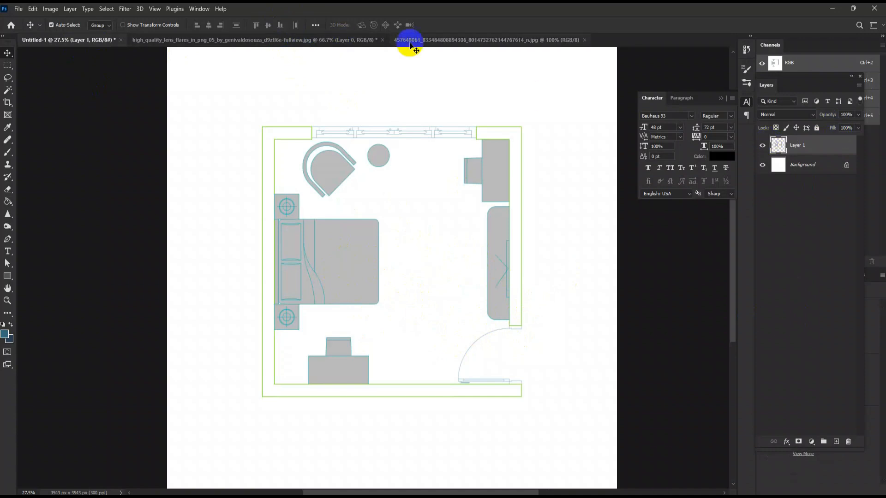
pyautogui.click(486, 41)
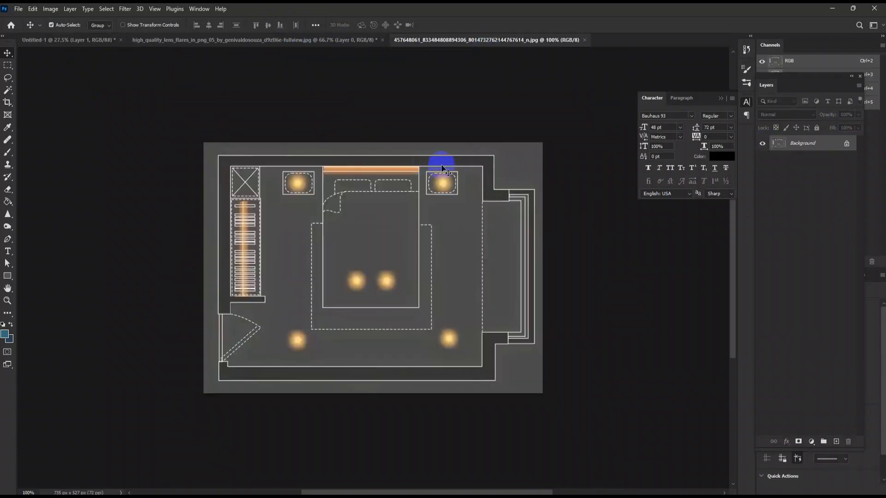
pyautogui.click(92, 45)
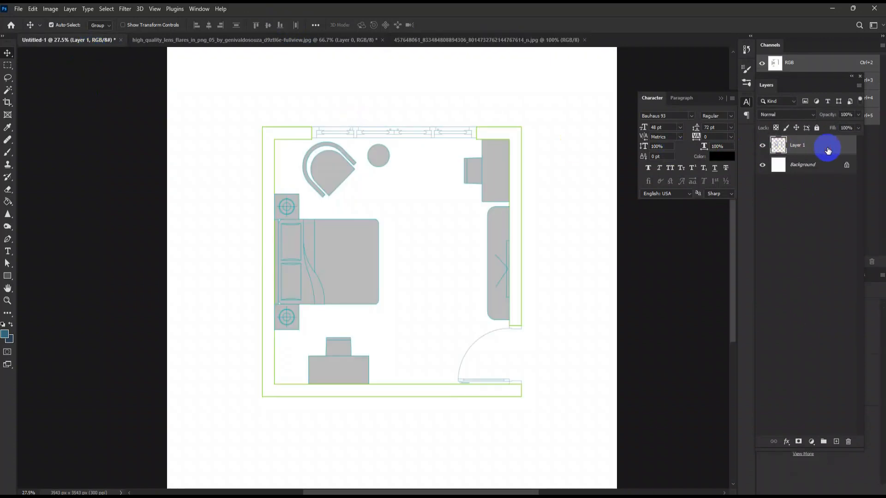
pyautogui.doubleClick(828, 150)
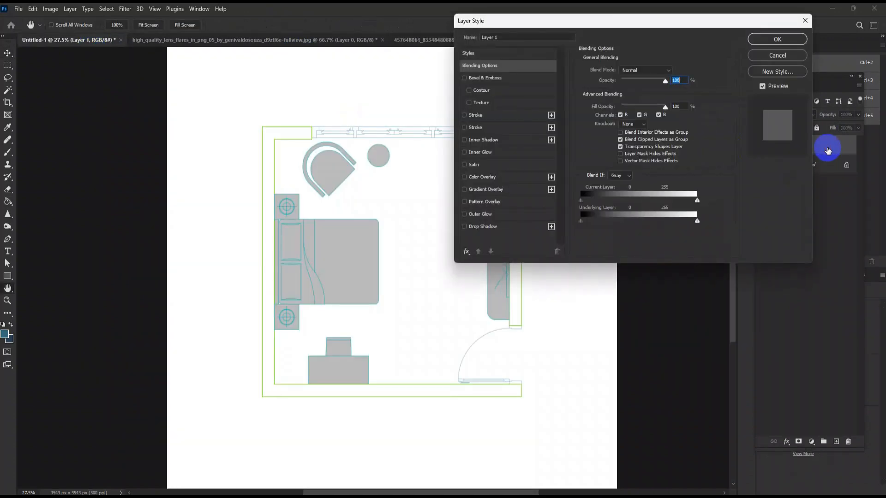
pyautogui.click(481, 178)
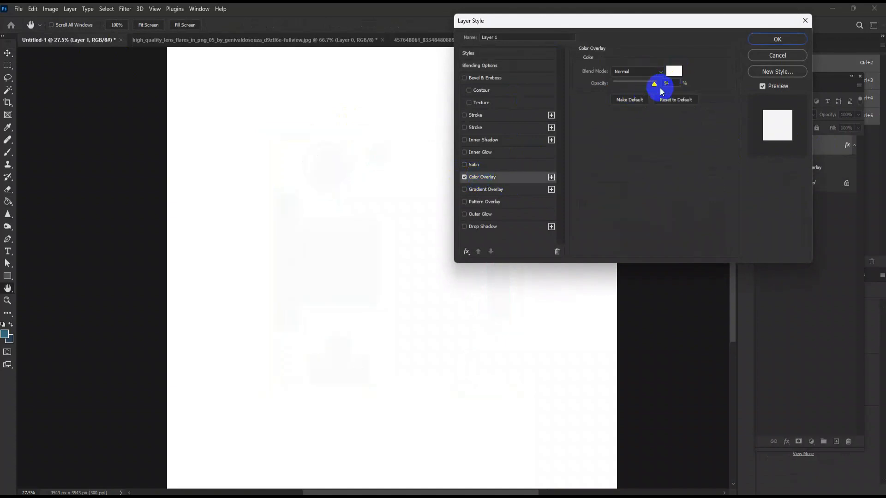
pyautogui.moveTo(657, 87); pyautogui.dragTo(672, 75)
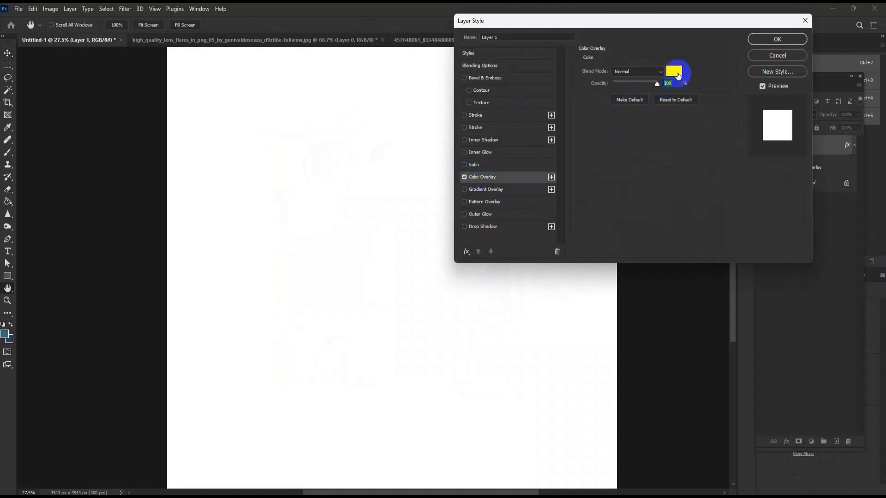
pyautogui.click(787, 43)
# Step: Unlock the Background of the floor plan document so it becomes an editable layer
pyautogui.click(838, 184)
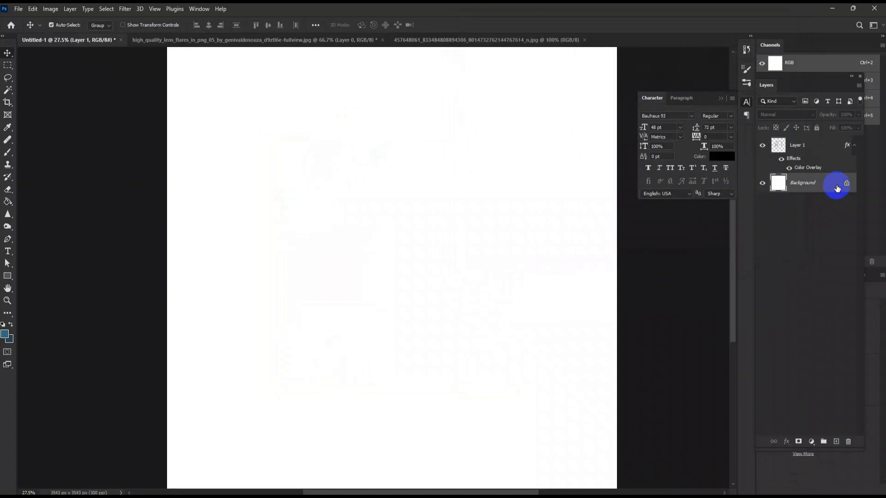
pyautogui.click(461, 40)
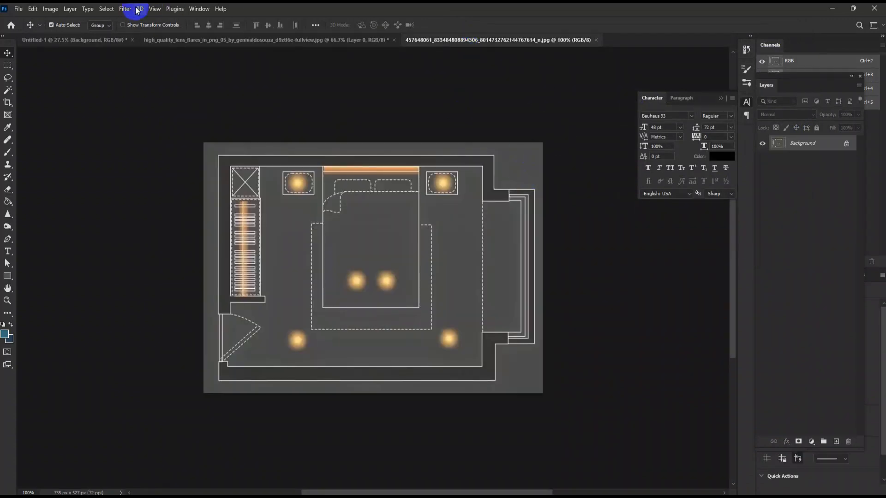
pyautogui.click(89, 42)
pyautogui.click(844, 184)
# Step: Apply a dark gray Color Overlay, #4e4e4e, to the unlocked backdrop layer beneath the floor plan
pyautogui.doubleClick(832, 187)
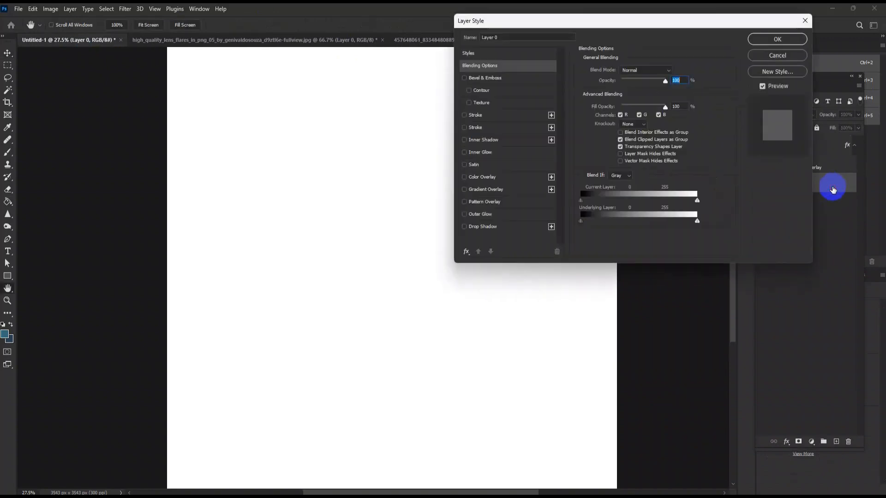
pyautogui.click(482, 177)
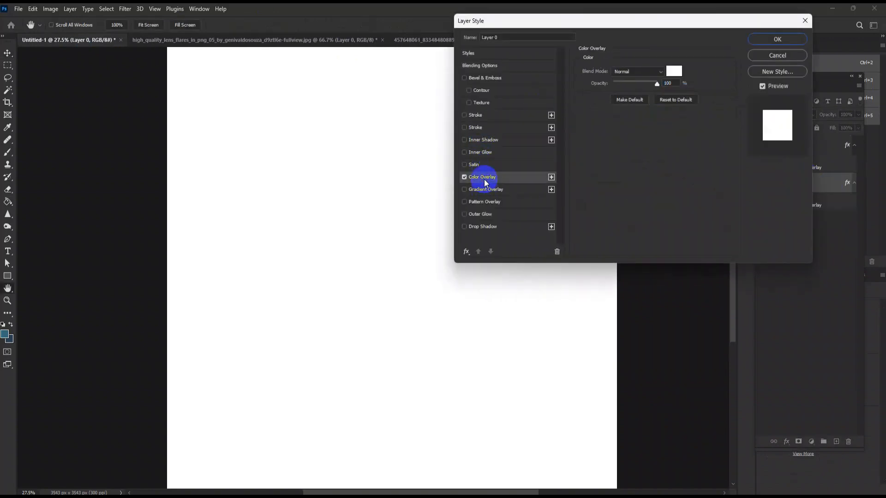
pyautogui.click(674, 71)
pyautogui.click(579, 157)
pyautogui.moveTo(579, 157)
pyautogui.mouseDown()
pyautogui.moveTo(530, 173)
pyautogui.moveTo(563, 162)
pyautogui.moveTo(524, 152)
pyautogui.moveTo(552, 167)
pyautogui.moveTo(542, 165)
pyautogui.moveTo(532, 148)
pyautogui.moveTo(517, 174)
pyautogui.moveTo(514, 159)
pyautogui.mouseUp()
pyautogui.click(554, 140)
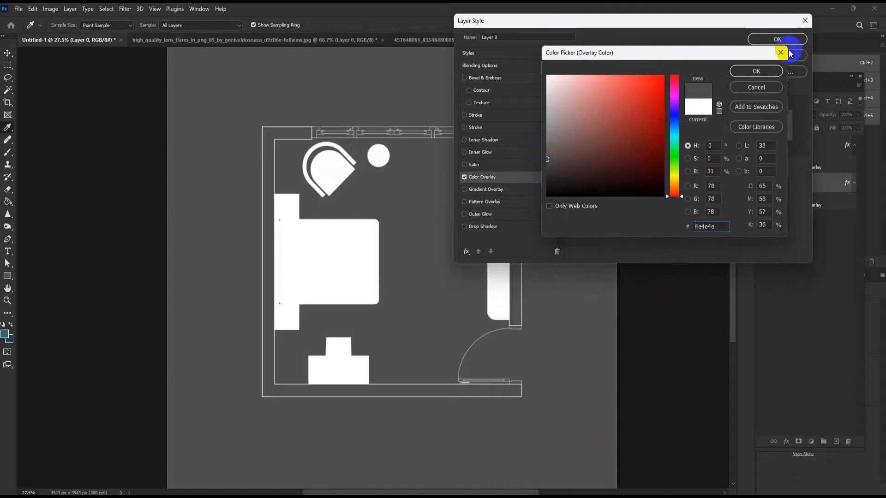
pyautogui.click(756, 71)
pyautogui.click(777, 38)
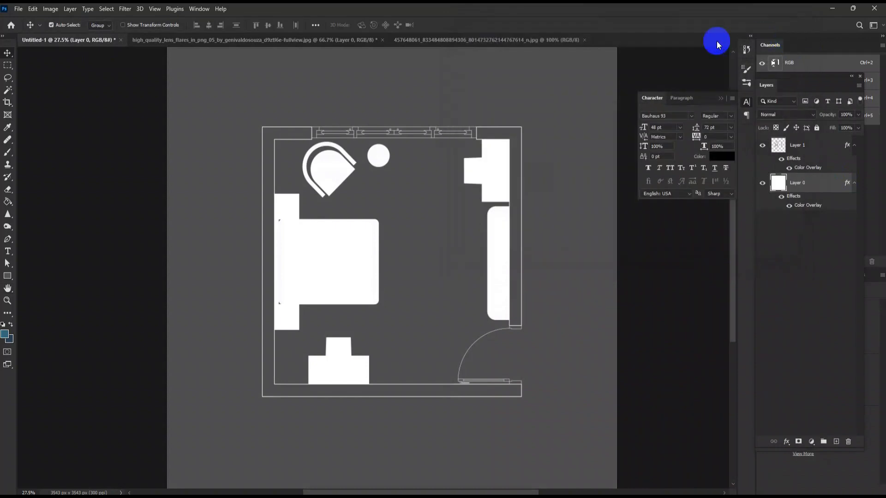
# Step: Copy the orange lens flare layer from the lens flare image into the bedroom floor plan document
pyautogui.click(352, 38)
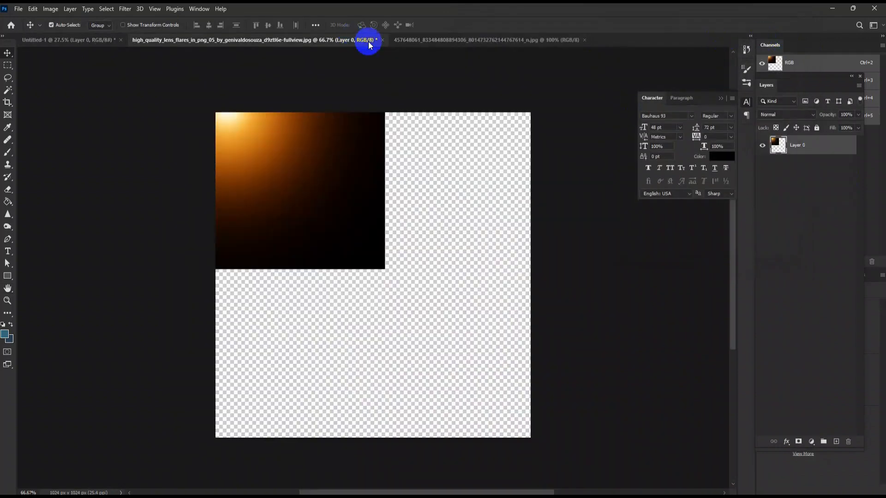
pyautogui.click(415, 39)
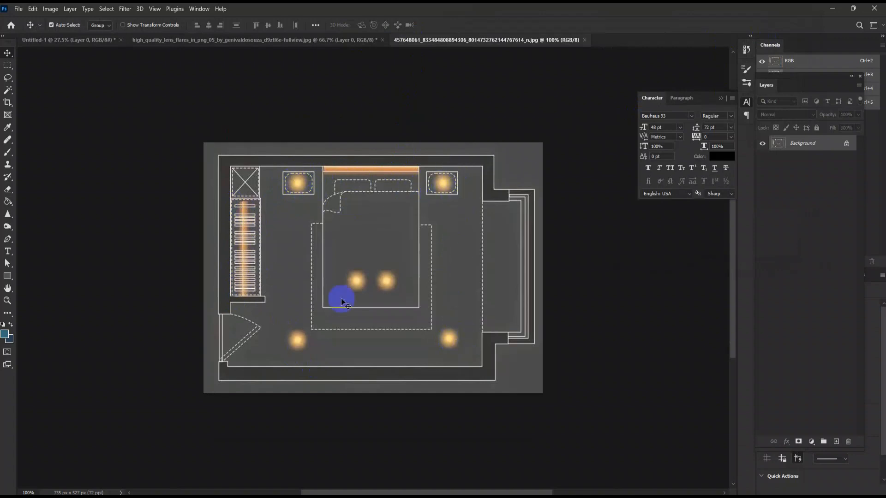
pyautogui.click(89, 39)
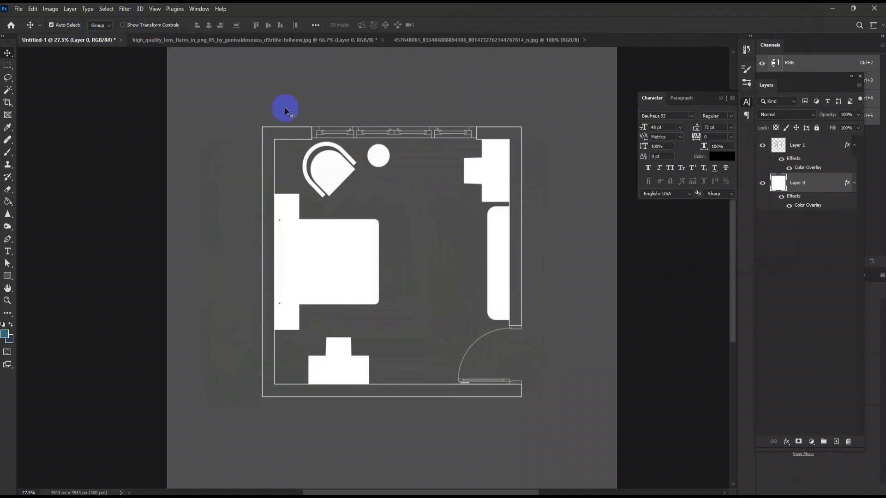
pyautogui.scroll(1, 383, 290)
pyautogui.scroll(1, 461, 286)
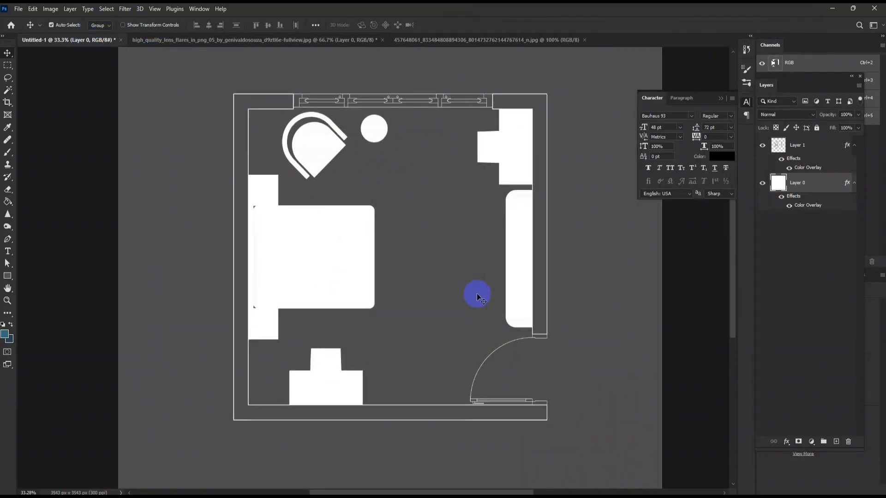
pyautogui.click(305, 46)
pyautogui.moveTo(332, 164); pyautogui.dragTo(399, 201)
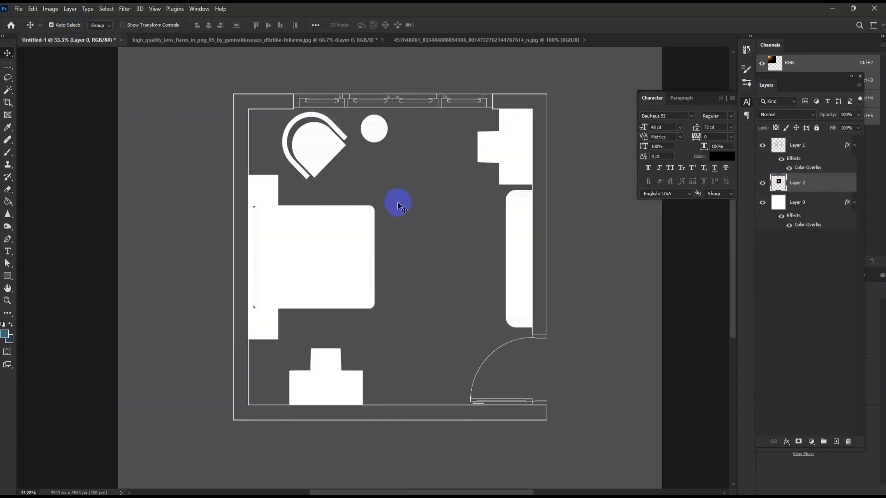
# Step: Set the flare layer's blend mode to Color Dodge, and shrink it into a small light spot beside the upper-right desk
pyautogui.click(778, 116)
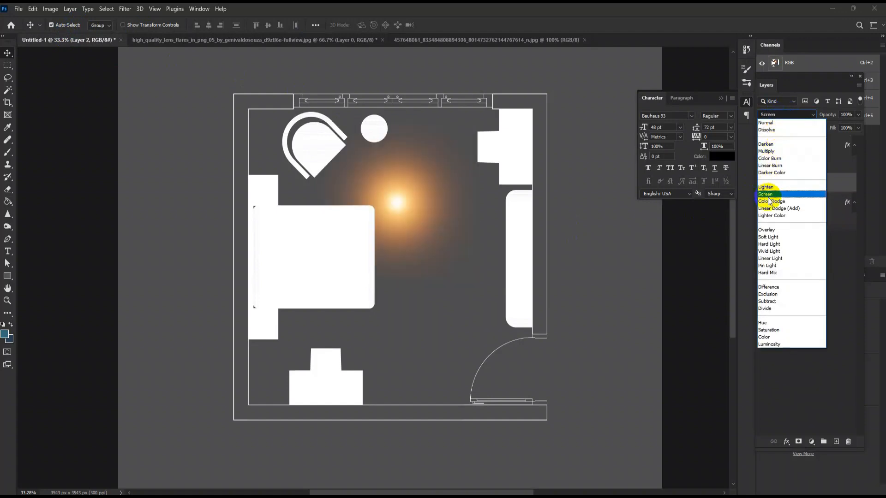
pyautogui.click(770, 201)
pyautogui.moveTo(401, 213)
pyautogui.mouseDown()
pyautogui.moveTo(436, 157)
pyautogui.moveTo(436, 184)
pyautogui.mouseUp()
pyautogui.hotkey('ctrl', 't')
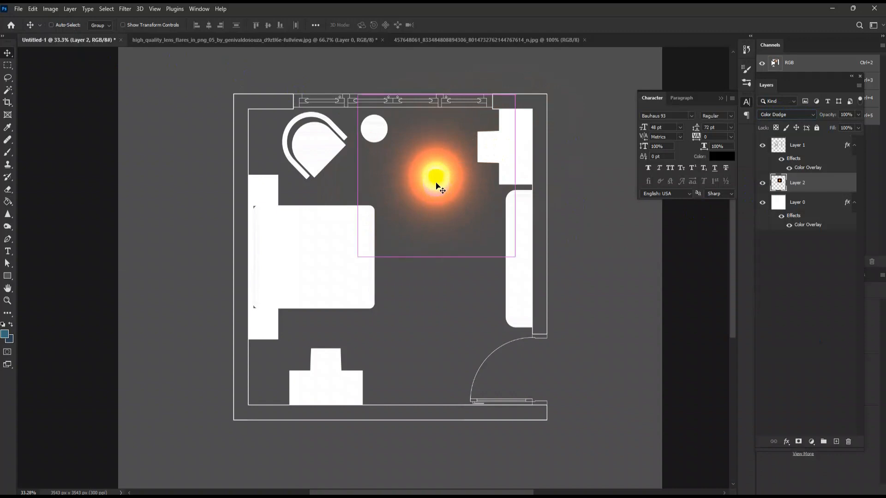
pyautogui.moveTo(514, 94); pyautogui.dragTo(448, 144)
pyautogui.click(455, 25)
# Step: Following the reference lighting plan, duplicate the light spot so that one light sits near each corner of the room
pyautogui.click(231, 37)
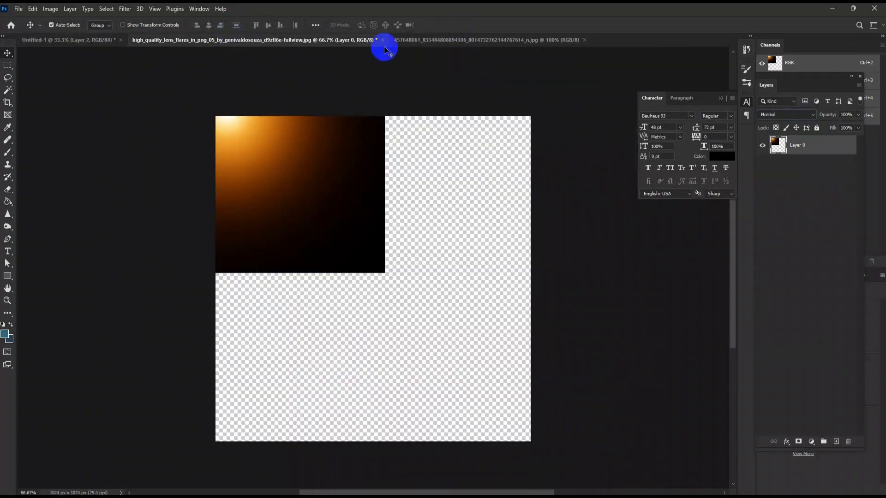
pyautogui.click(415, 41)
pyautogui.scroll(1, 414, 291)
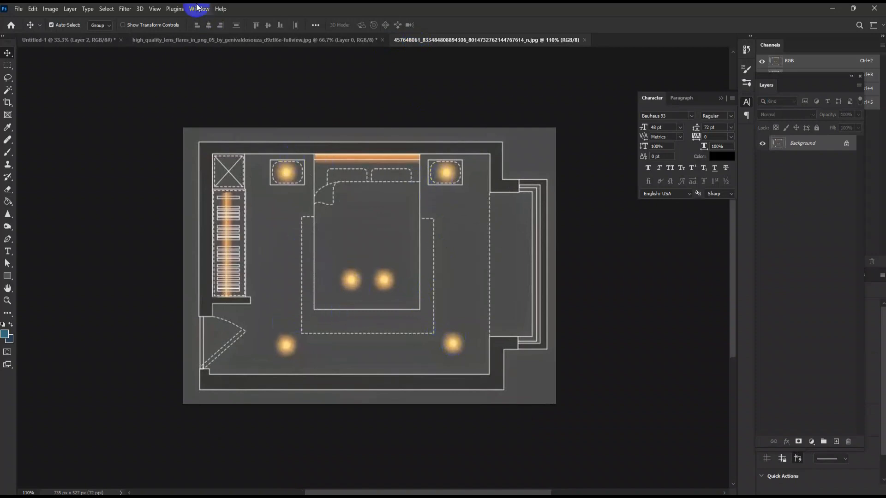
pyautogui.click(95, 40)
pyautogui.scroll(1, 443, 145)
pyautogui.moveTo(442, 146)
pyautogui.mouseDown()
pyautogui.moveTo(259, 190)
pyautogui.moveTo(239, 140)
pyautogui.moveTo(247, 164)
pyautogui.moveTo(258, 145)
pyautogui.moveTo(251, 138)
pyautogui.moveTo(441, 143)
pyautogui.mouseUp()
pyautogui.hotkey('ctrl', 'z')
pyautogui.moveTo(247, 135); pyautogui.dragTo(470, 411)
pyautogui.moveTo(470, 410); pyautogui.dragTo(236, 433)
# Step: Draw a rectangle about 973 px wide as the rug, overlapping the lower half of the bed and the open floor
pyautogui.click(359, 42)
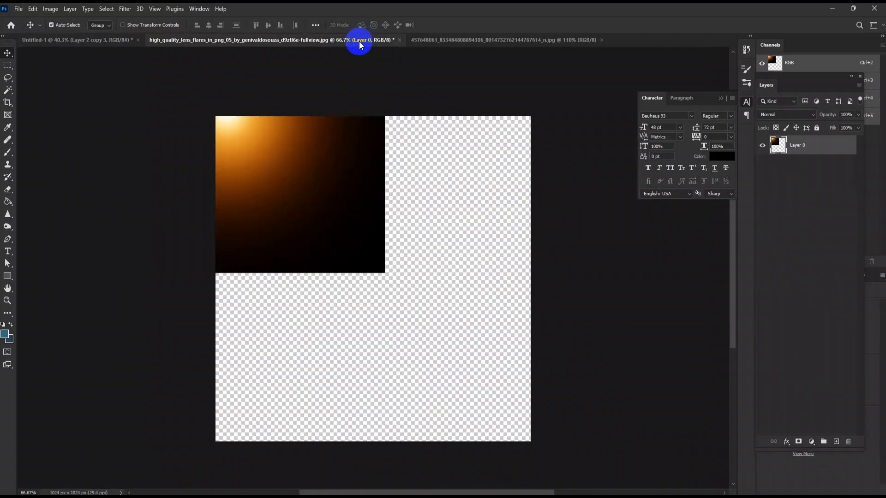
pyautogui.click(430, 43)
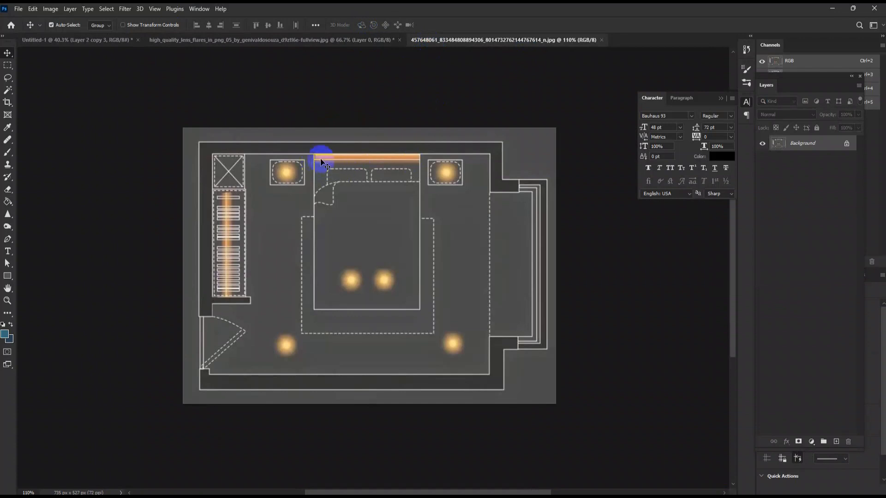
pyautogui.click(106, 40)
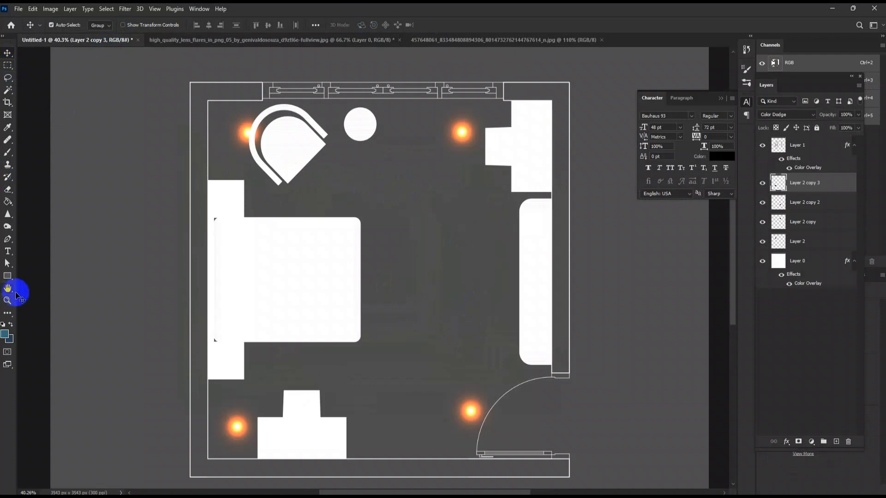
pyautogui.rightClick(7, 276)
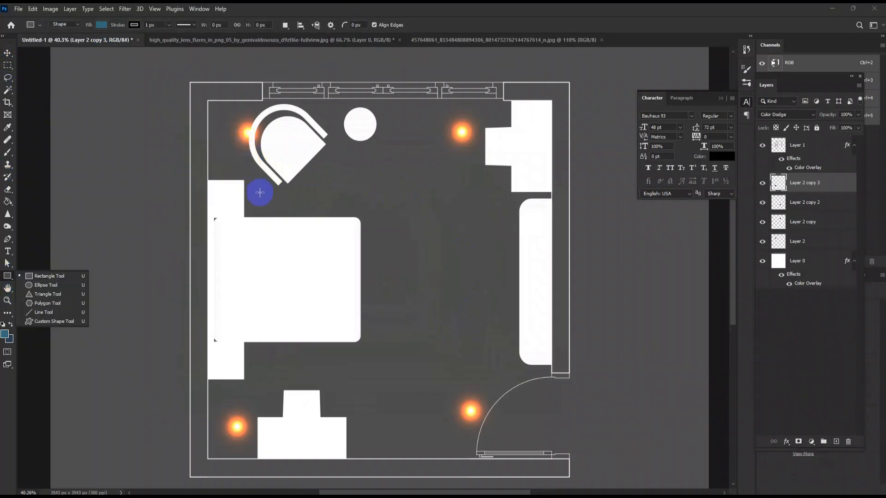
pyautogui.moveTo(283, 171); pyautogui.dragTo(485, 357)
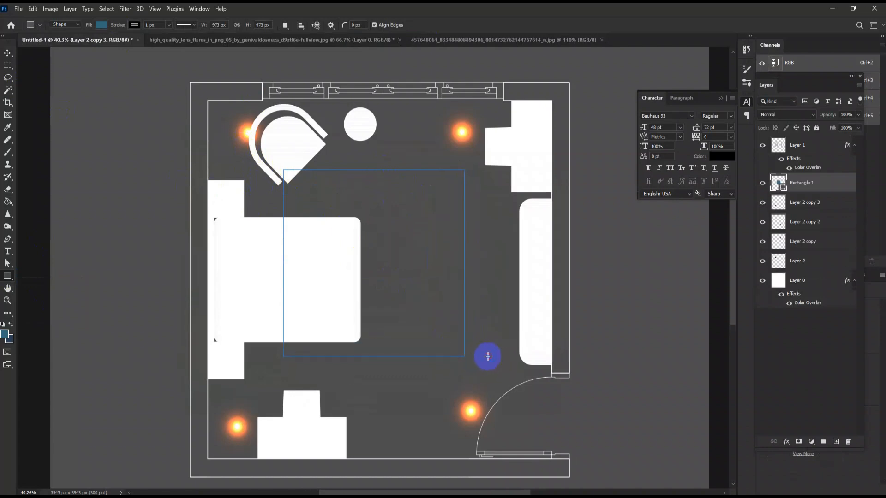
pyautogui.click(7, 53)
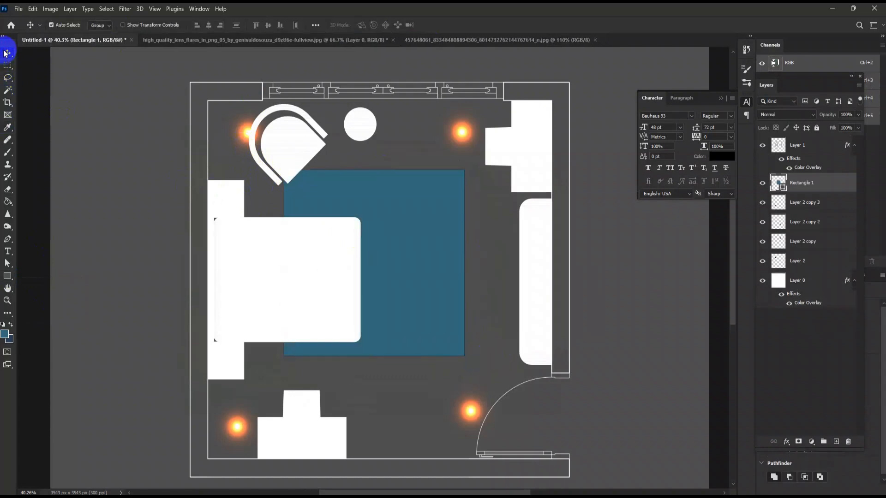
# Step: Remove the rug rectangle's fill and give it a white stroke of 15.60 px
pyautogui.click(7, 275)
pyautogui.click(102, 25)
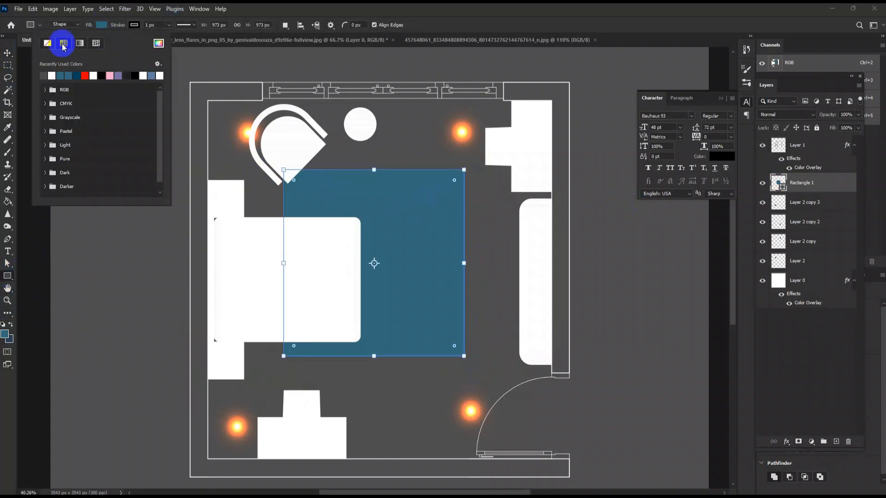
pyautogui.click(47, 43)
pyautogui.click(134, 24)
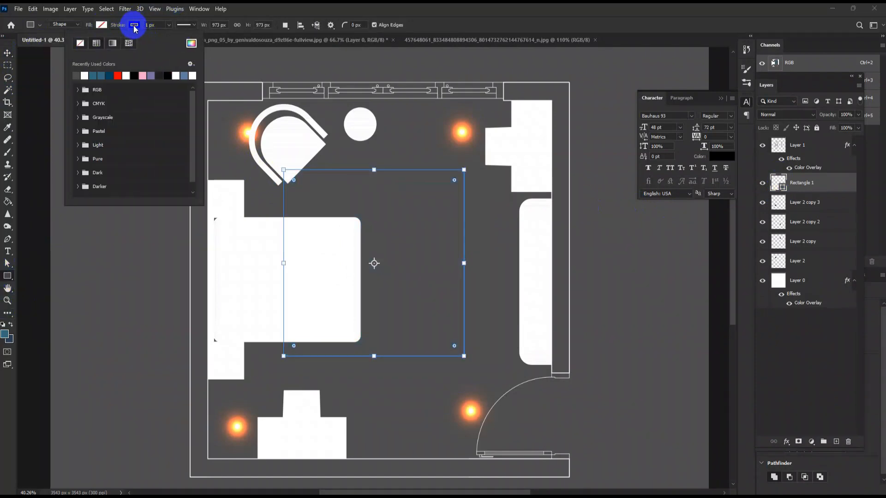
pyautogui.click(76, 75)
pyautogui.click(169, 24)
pyautogui.moveTo(168, 35); pyautogui.dragTo(171, 35)
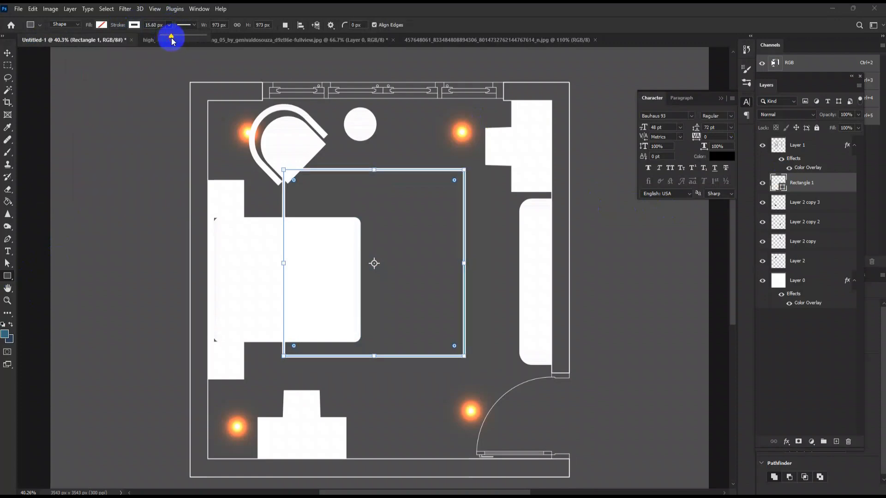
# Step: Shift the rug outline slightly down and right to centre it on the bed, and move the upper-left light clear of the armchair
pyautogui.click(8, 52)
pyautogui.moveTo(429, 360); pyautogui.dragTo(441, 371)
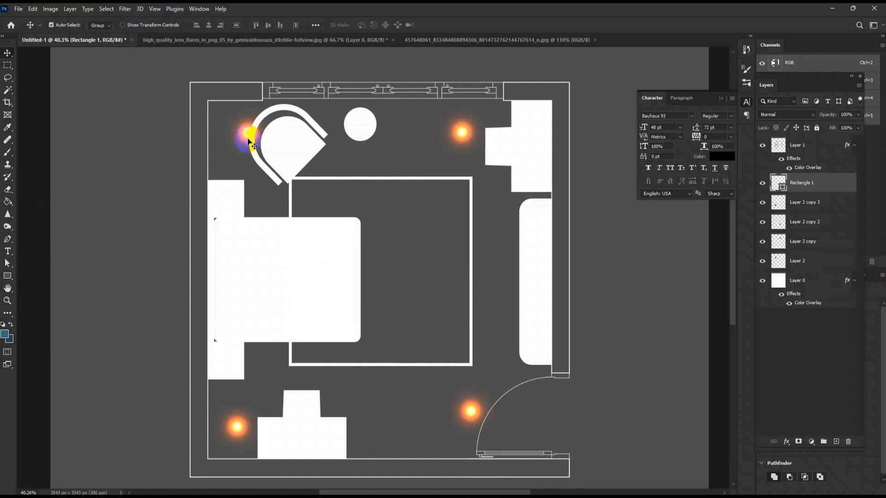
pyautogui.moveTo(248, 137)
pyautogui.mouseDown()
pyautogui.moveTo(240, 136)
pyautogui.moveTo(280, 140)
pyautogui.moveTo(232, 140)
pyautogui.mouseUp()
# Step: Show the rulers, place a vertical guide through the upper-left light, and align the lower-left light to it
pyautogui.moveTo(232, 428); pyautogui.dragTo(238, 432)
pyautogui.hotkey('ctrl', 'r')
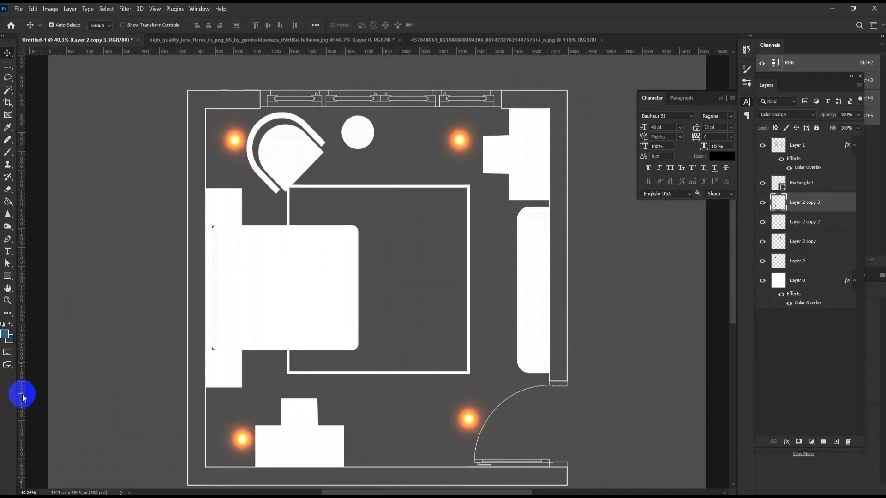
pyautogui.moveTo(24, 394); pyautogui.dragTo(235, 377)
pyautogui.moveTo(244, 442); pyautogui.dragTo(235, 434)
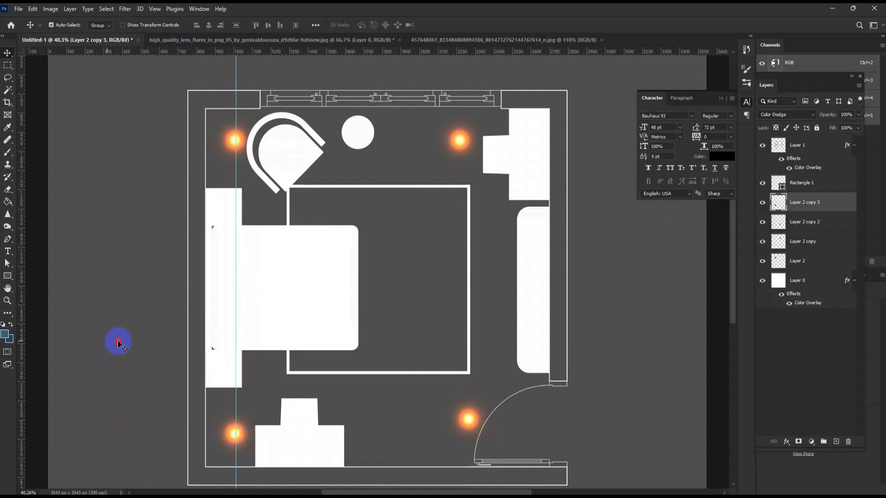
# Step: Place a vertical guide through the upper-right light and align the lower-right light near the door to it
pyautogui.moveTo(22, 282); pyautogui.dragTo(460, 285)
pyautogui.moveTo(471, 419); pyautogui.dragTo(465, 430)
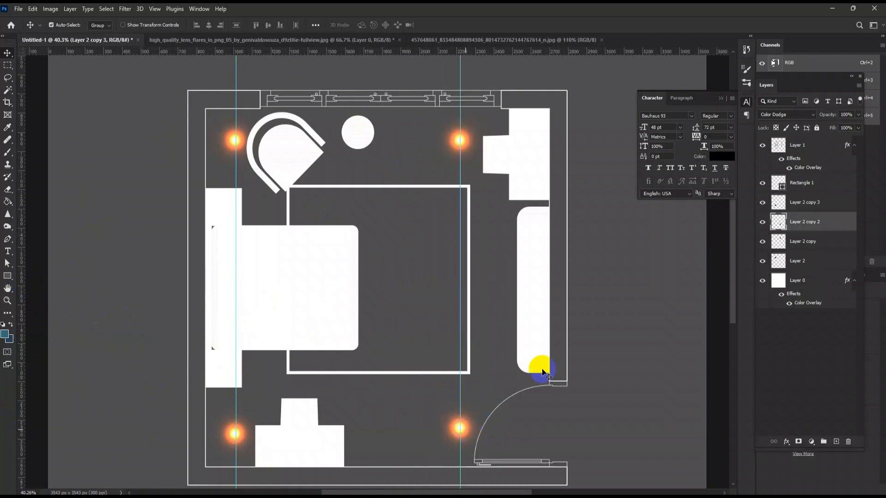
pyautogui.click(642, 350)
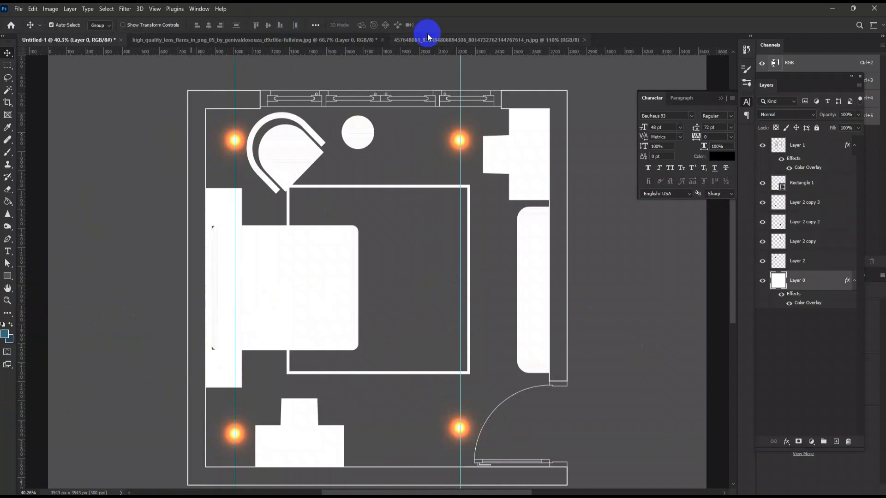
# Step: Reduce the white rug outline's stroke width to 10.14 px
pyautogui.click(418, 187)
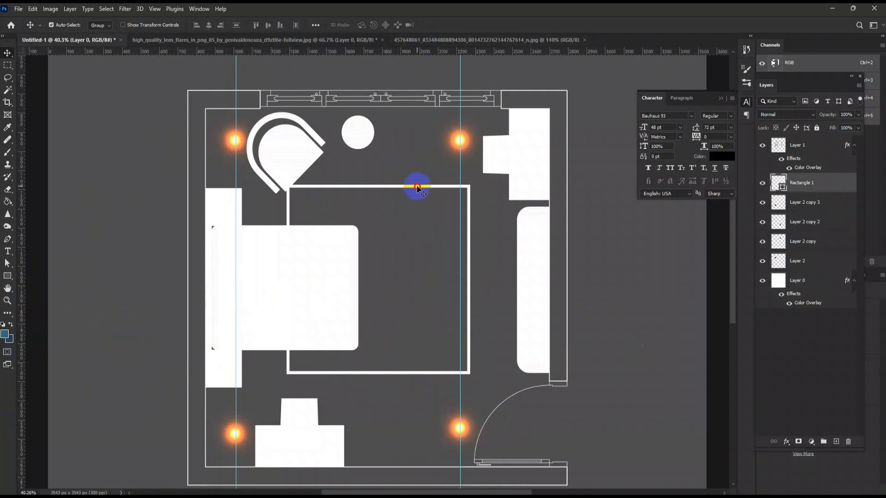
pyautogui.click(8, 275)
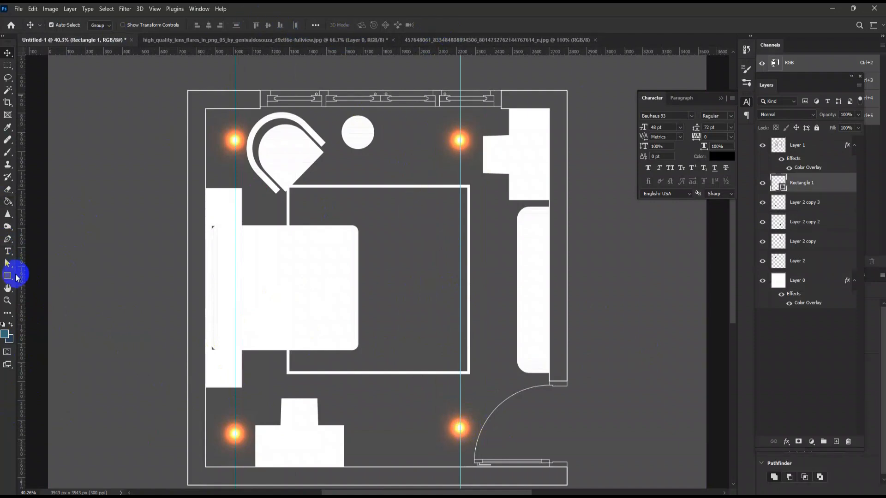
pyautogui.click(169, 26)
pyautogui.moveTo(169, 39); pyautogui.dragTo(166, 39)
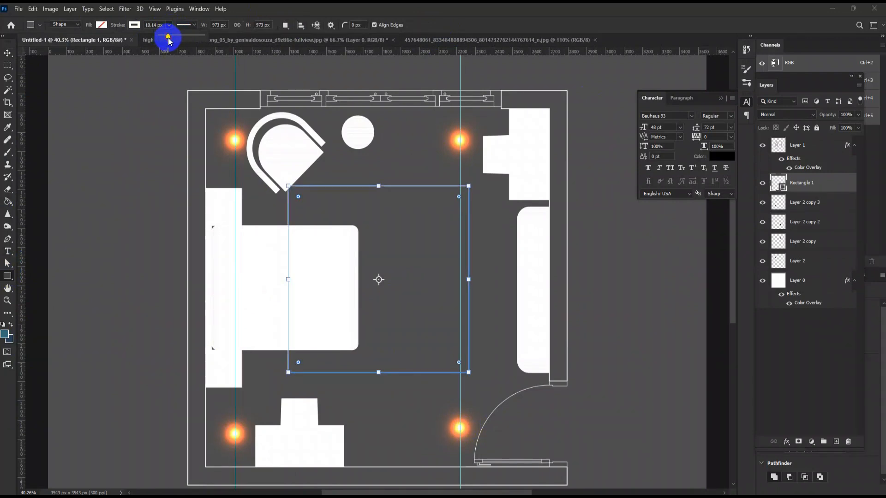
pyautogui.click(159, 105)
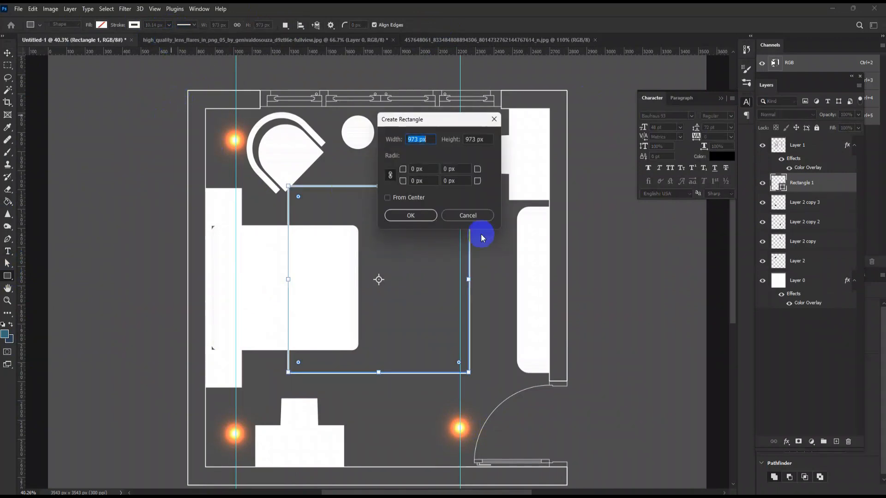
pyautogui.press('Escape')
pyautogui.click(7, 53)
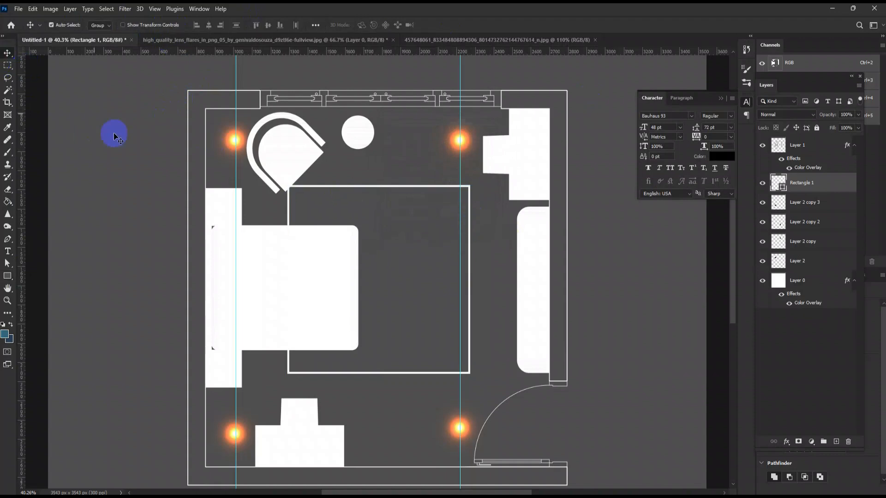
# Step: Duplicate the rug outline and resize the copy so it sits directly over the original
pyautogui.click(380, 192)
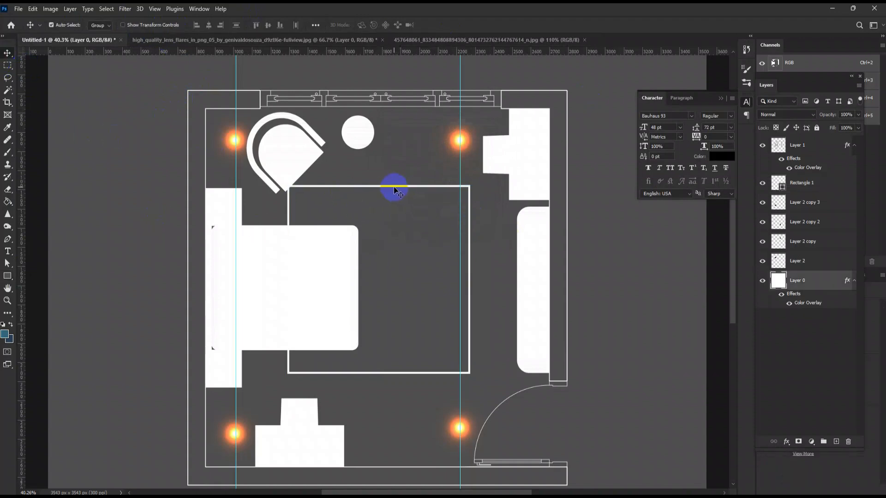
pyautogui.moveTo(391, 190); pyautogui.dragTo(407, 190)
pyautogui.hotkey('ctrl', 't')
pyautogui.moveTo(303, 186)
pyautogui.mouseDown()
pyautogui.moveTo(277, 182)
pyautogui.moveTo(288, 181)
pyautogui.mouseUp()
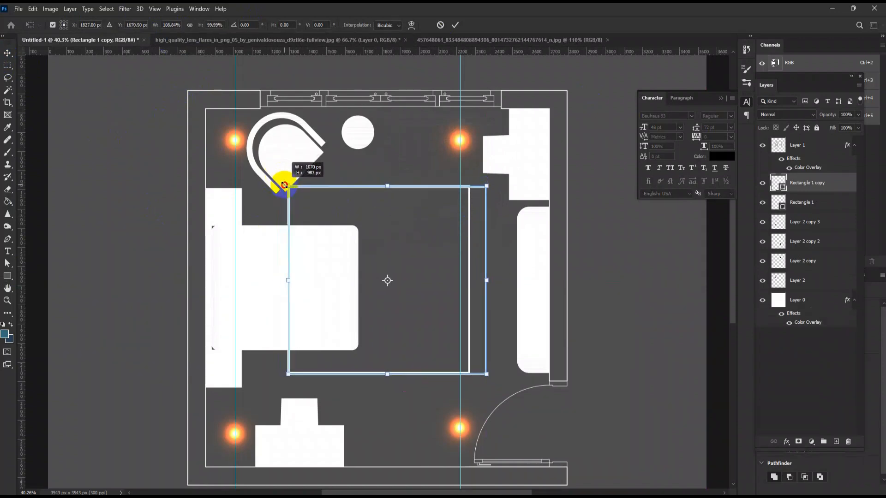
pyautogui.moveTo(486, 181); pyautogui.dragTo(468, 186)
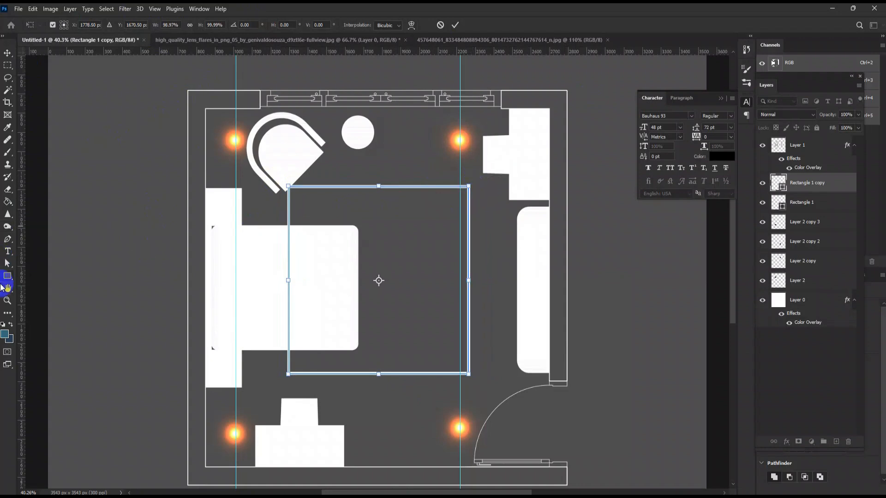
# Step: Give the copied rug outline an orange #ff5d1d stroke and set its width to 7.41 px
pyautogui.click(6, 277)
pyautogui.click(134, 25)
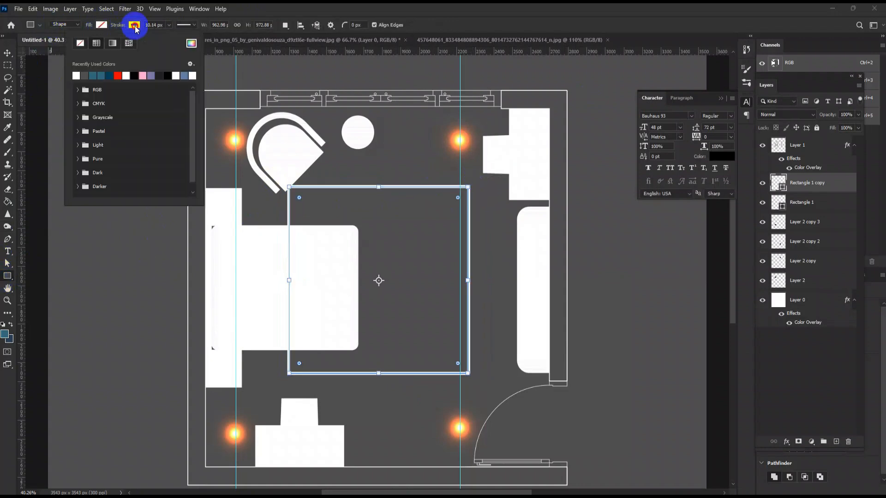
pyautogui.click(191, 45)
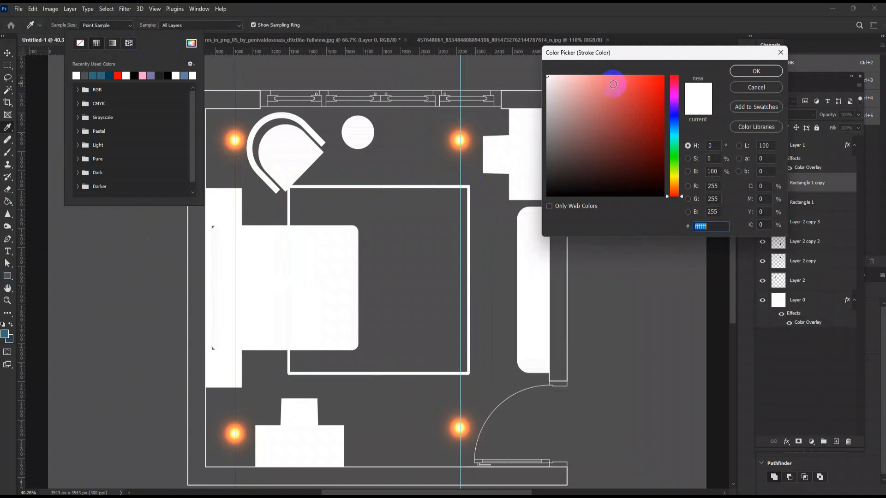
pyautogui.click(675, 184)
pyautogui.moveTo(681, 186); pyautogui.dragTo(678, 191)
pyautogui.click(639, 75)
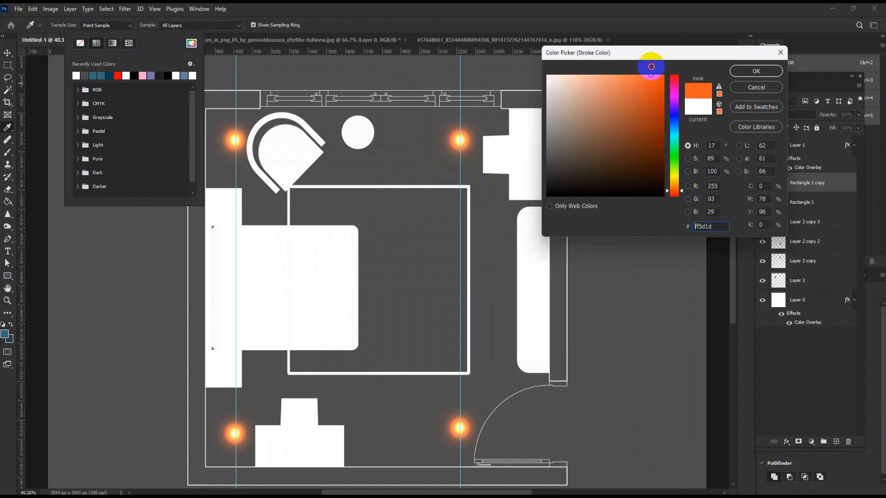
pyautogui.click(756, 71)
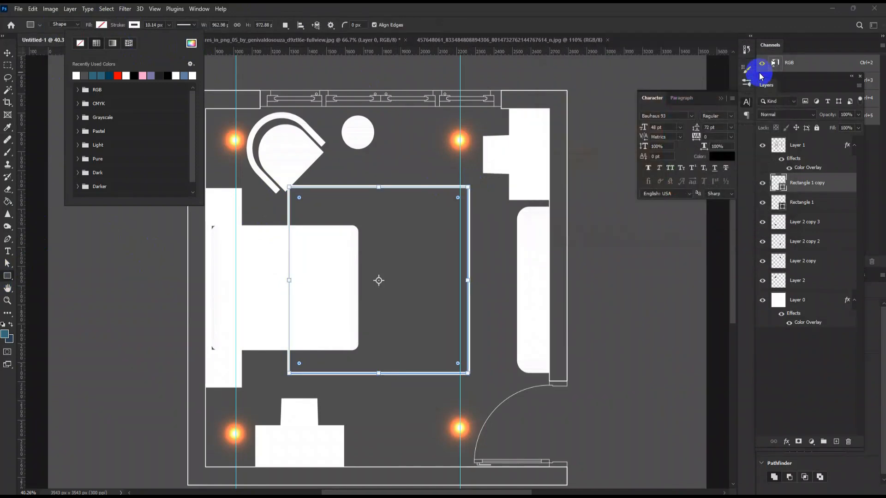
pyautogui.click(169, 25)
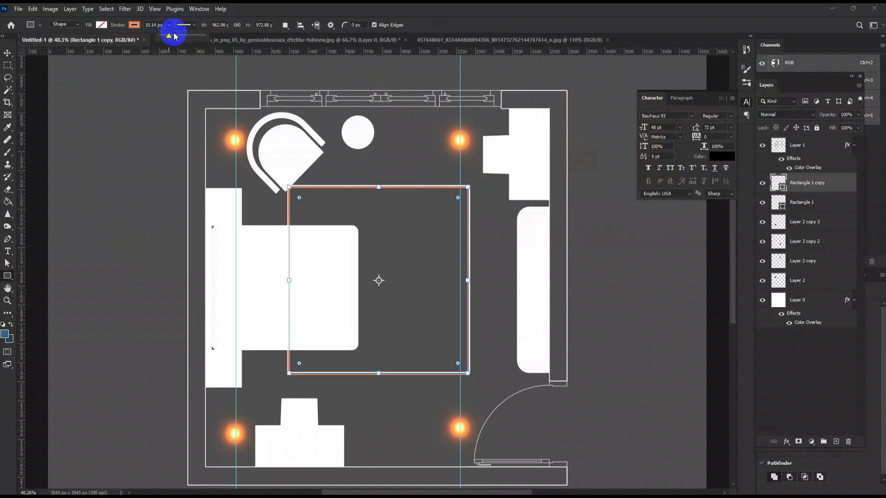
pyautogui.moveTo(169, 39); pyautogui.dragTo(170, 42)
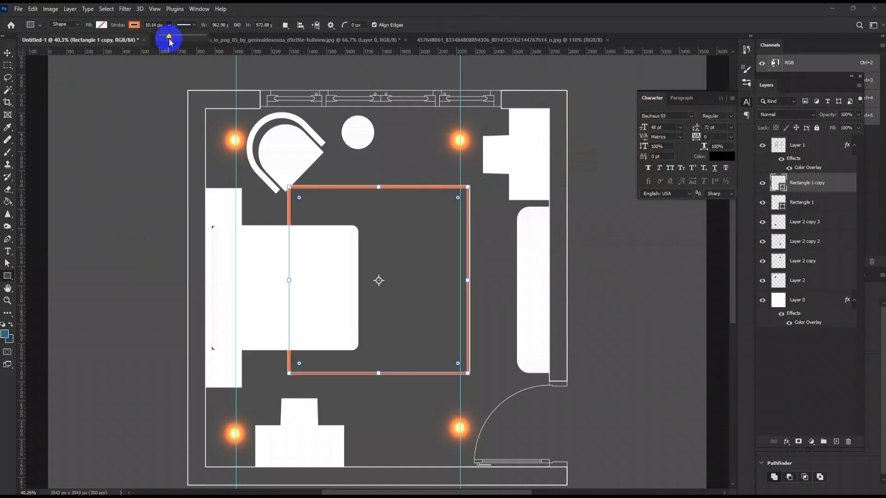
# Step: Rasterize the orange outline layer and apply a Gaussian Blur with a 13.9 px radius
pyautogui.rightClick(838, 179)
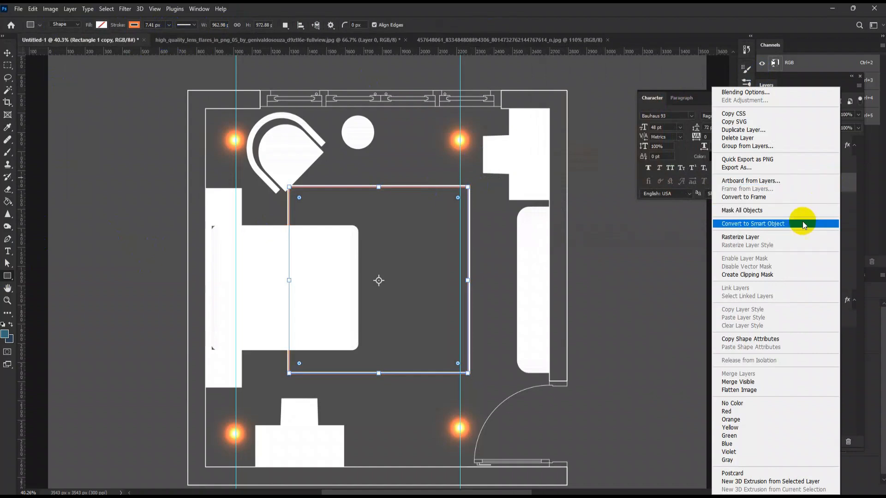
pyautogui.click(790, 237)
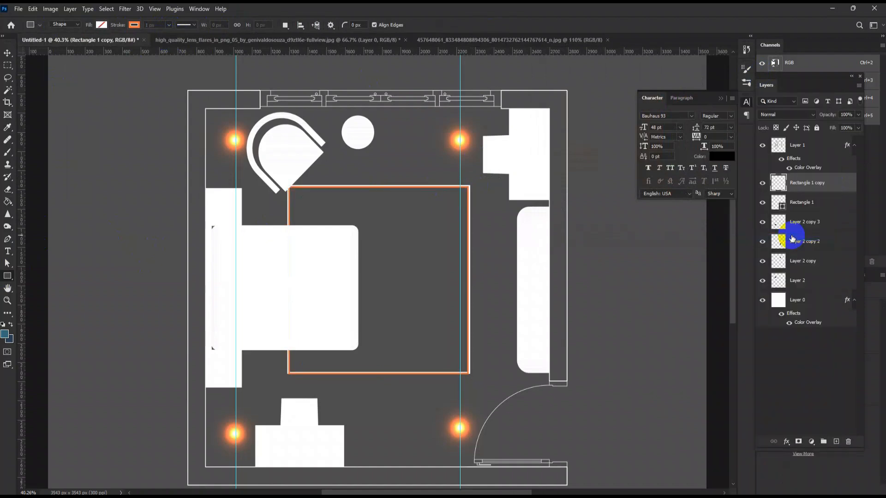
pyautogui.click(132, 11)
pyautogui.moveTo(178, 131)
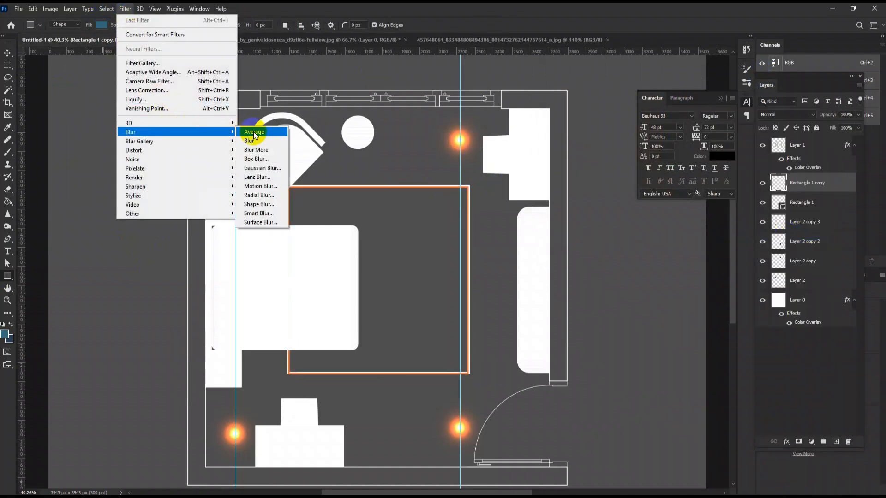
pyautogui.click(263, 169)
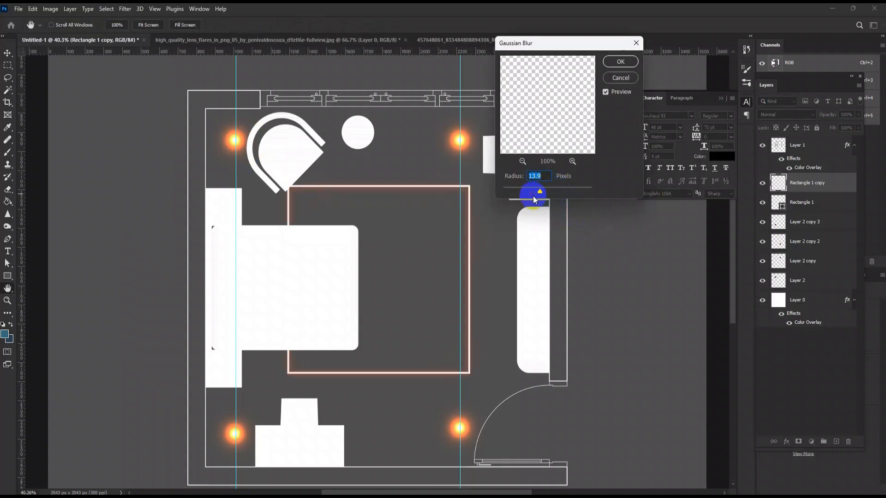
pyautogui.moveTo(532, 191); pyautogui.dragTo(552, 195)
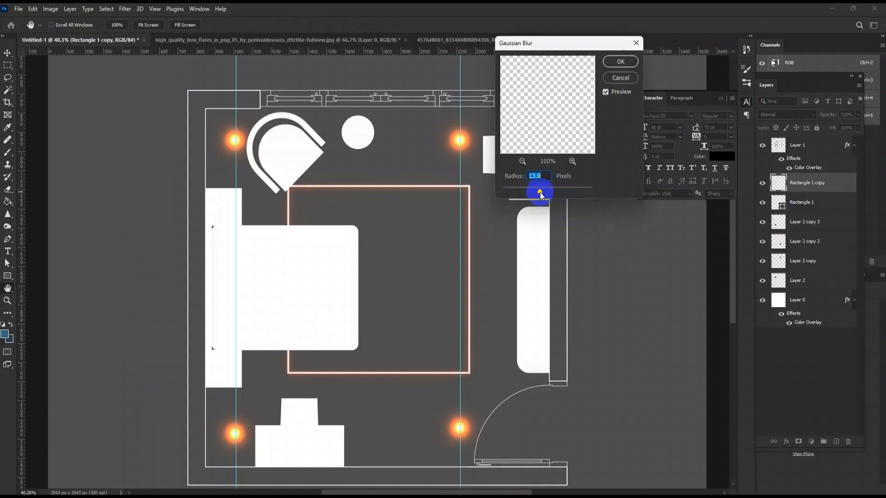
pyautogui.click(620, 63)
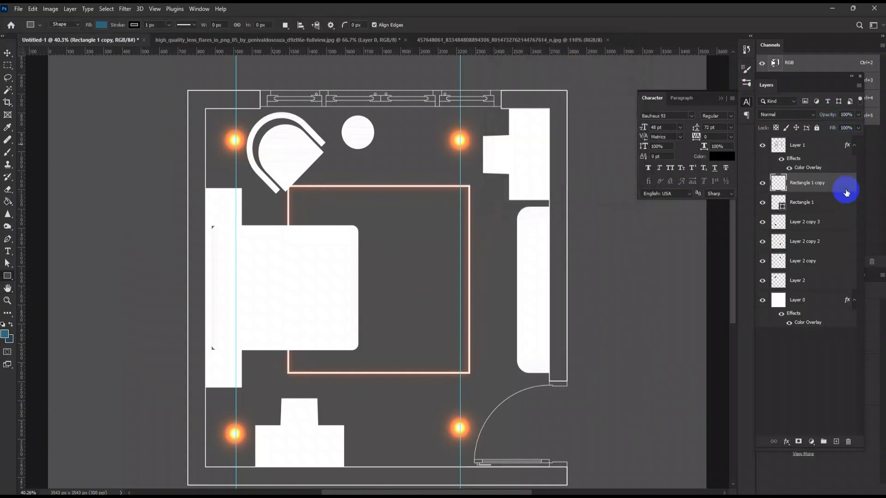
# Step: Intensify the glow by duplicating the blurred outline four times, and group it with all its copies
pyautogui.hotkey('ctrl', 'j')
pyautogui.hotkey('ctrl', 'j')
pyautogui.hotkey('ctrl', 'j')
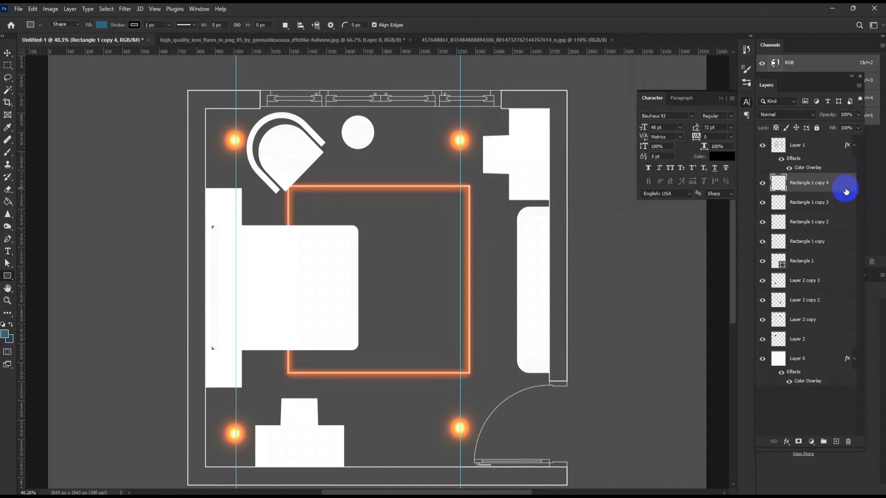
pyautogui.hotkey('ctrl', 'j')
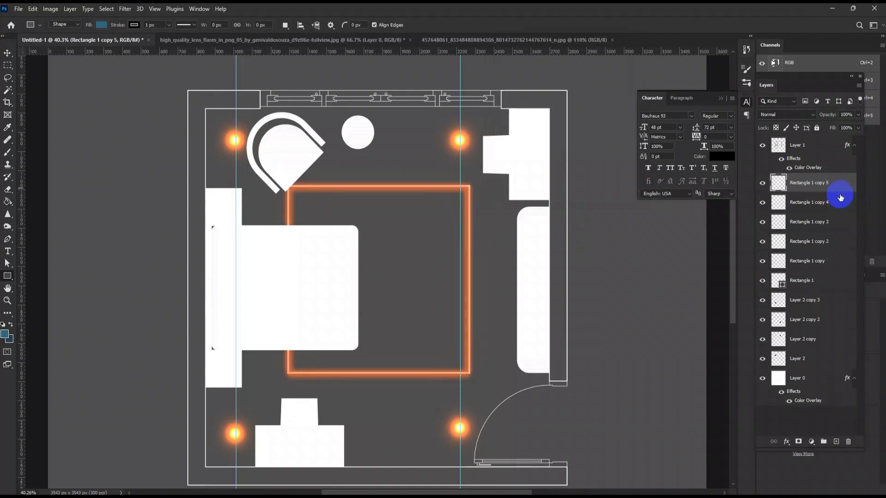
pyautogui.keyDown('shift'); pyautogui.click(840, 242); pyautogui.keyUp('shift')
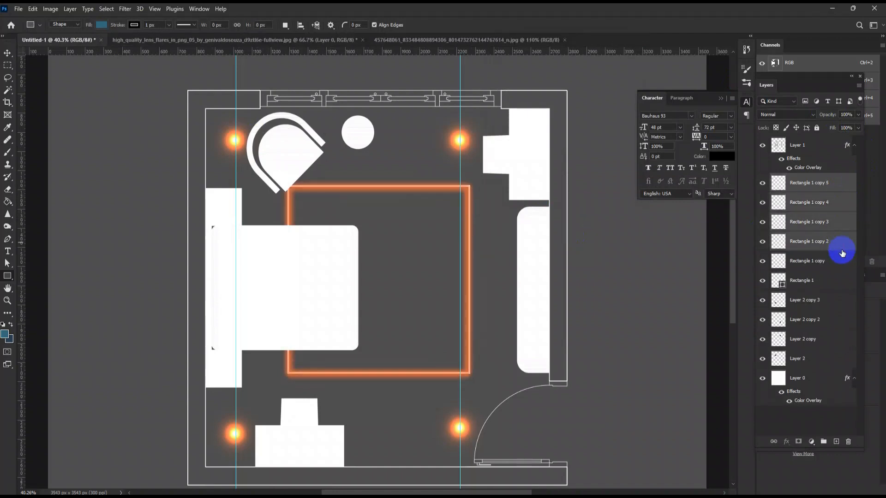
pyautogui.keyDown('shift'); pyautogui.click(850, 261); pyautogui.keyUp('shift')
pyautogui.hotkey('ctrl', 'g')
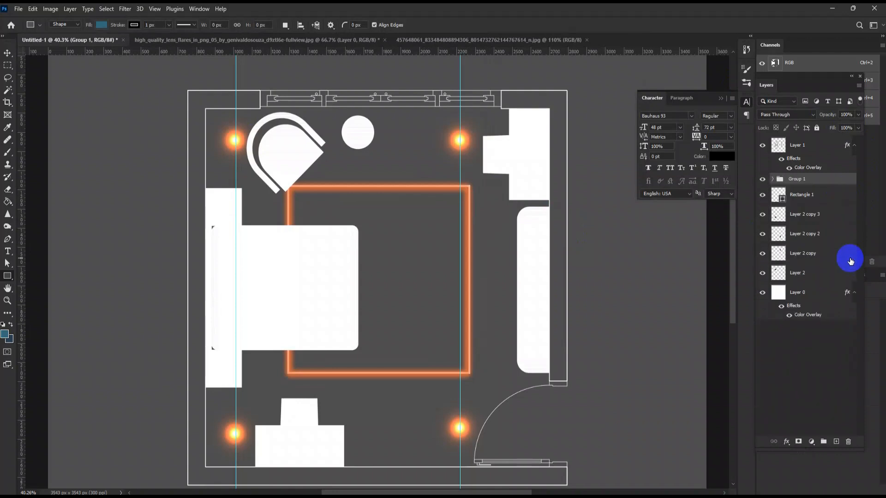
# Step: Compare the plan with the reference lighting plan and the lens flare image, and check the Layer 2 light spot
pyautogui.scroll(-3, 530, 303)
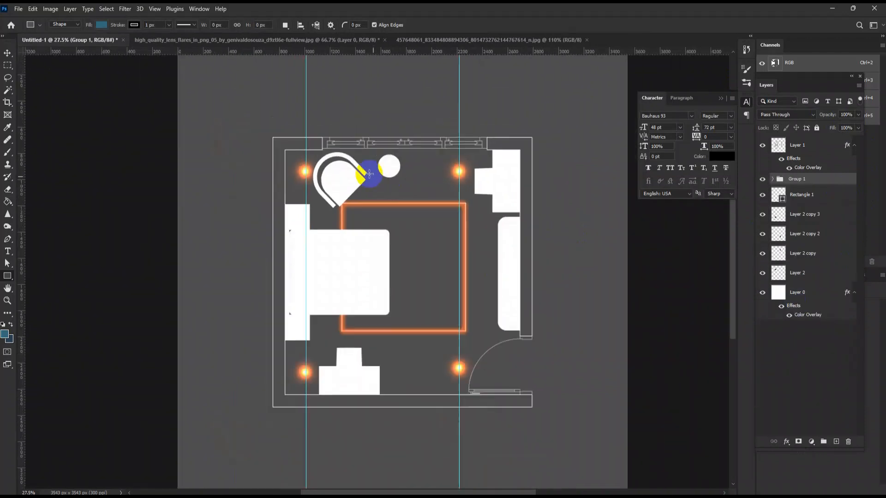
pyautogui.scroll(1, 439, 156)
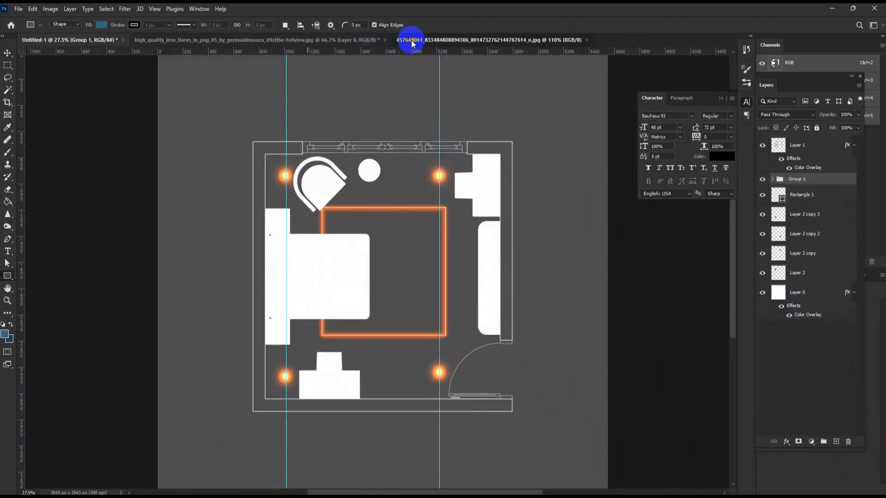
pyautogui.click(410, 40)
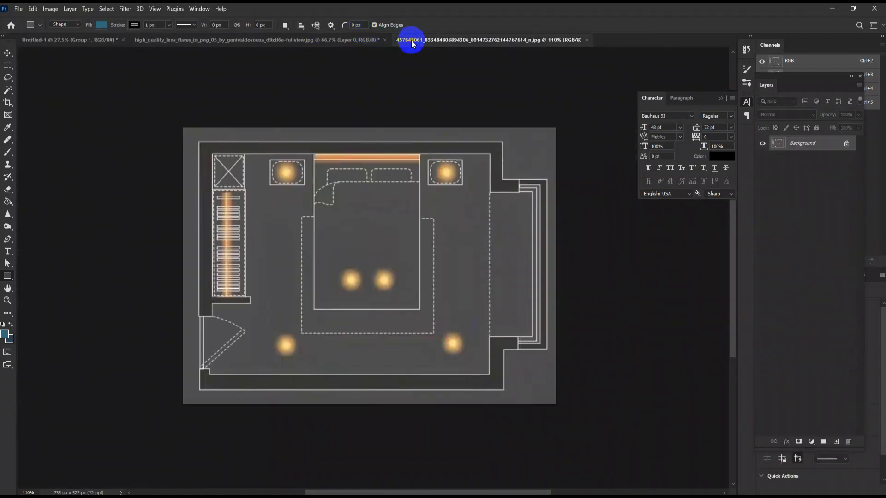
pyautogui.click(252, 40)
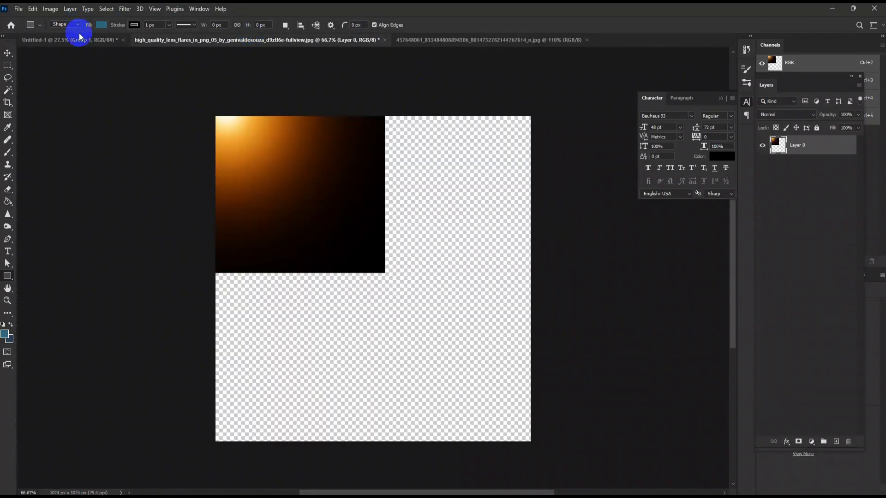
pyautogui.click(82, 41)
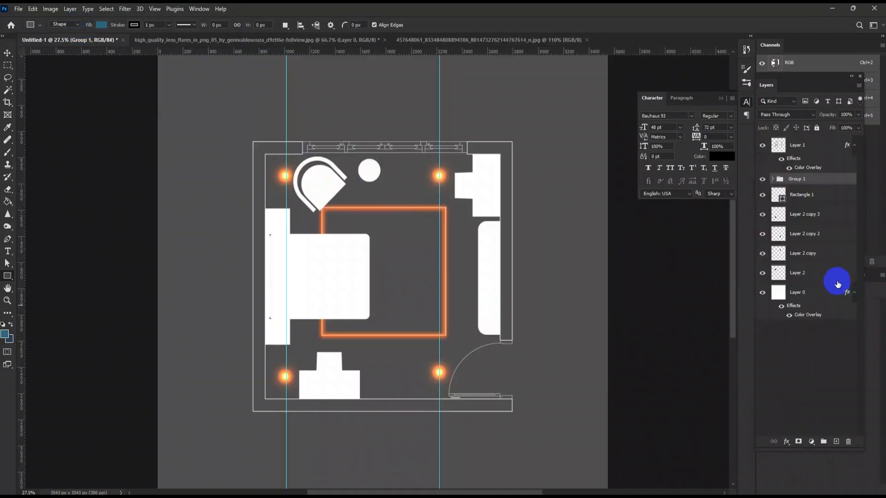
pyautogui.click(764, 276)
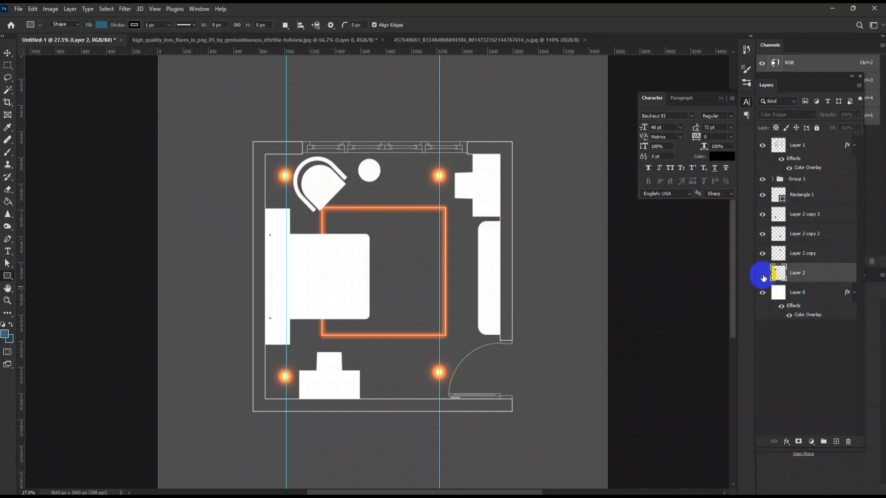
pyautogui.click(762, 276)
# Step: Select the wall areas on the floor plan layer with the Magic Wand and fill them with a #2c2c2c Solid Color layer
pyautogui.click(4, 54)
pyautogui.click(483, 189)
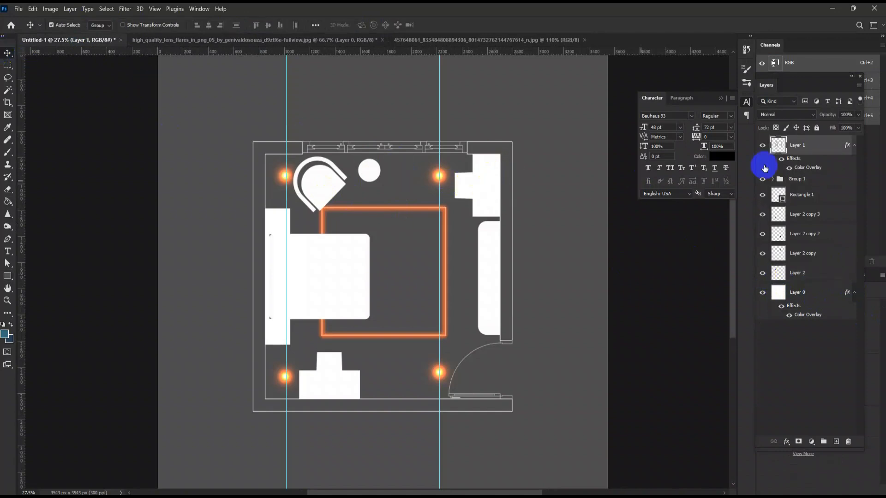
pyautogui.click(7, 91)
pyautogui.click(280, 137)
pyautogui.click(269, 149)
pyautogui.keyDown('shift'); pyautogui.click(489, 149); pyautogui.keyUp('shift')
pyautogui.click(812, 442)
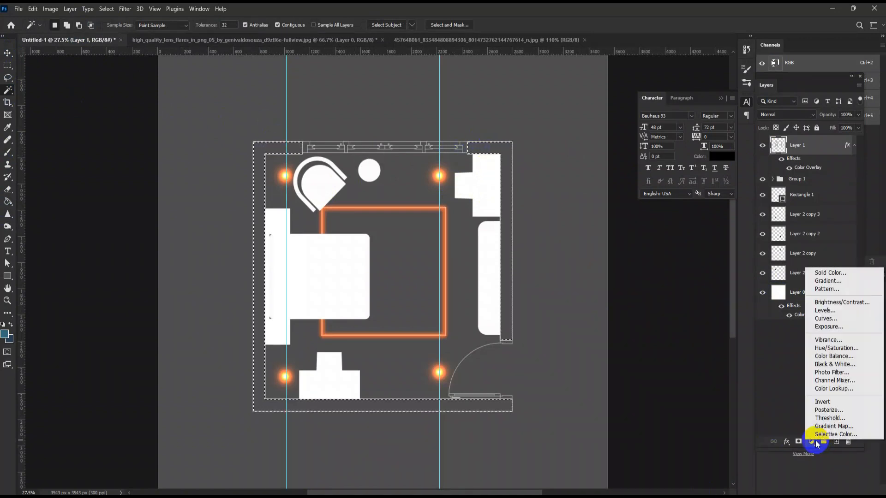
pyautogui.click(814, 272)
pyautogui.moveTo(620, 178)
pyautogui.mouseDown()
pyautogui.moveTo(555, 187)
pyautogui.moveTo(540, 164)
pyautogui.moveTo(544, 180)
pyautogui.mouseUp()
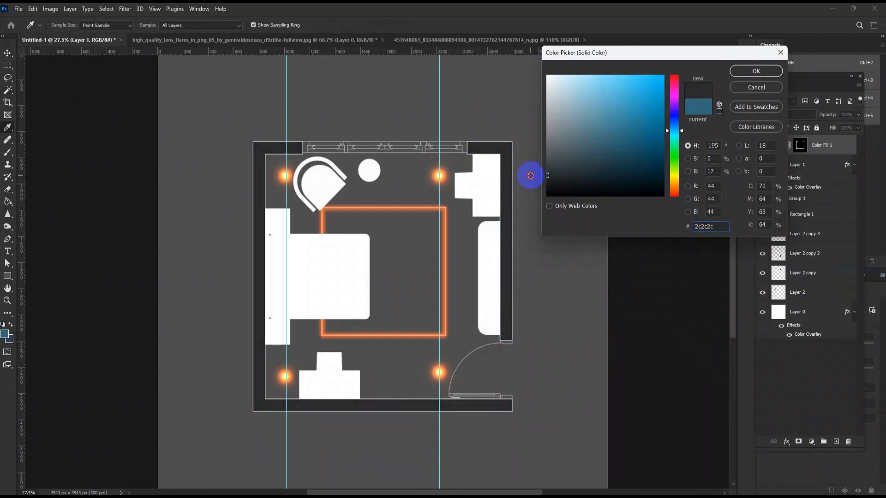
pyautogui.click(755, 69)
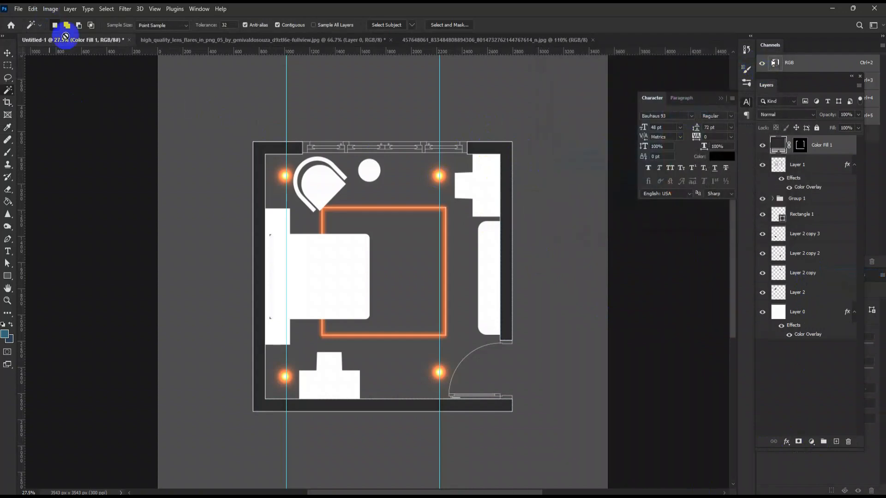
# Step: Remove both vertical guides from the canvas
pyautogui.click(7, 53)
pyautogui.moveTo(286, 124); pyautogui.dragTo(10, 113)
pyautogui.moveTo(439, 124); pyautogui.dragTo(14, 123)
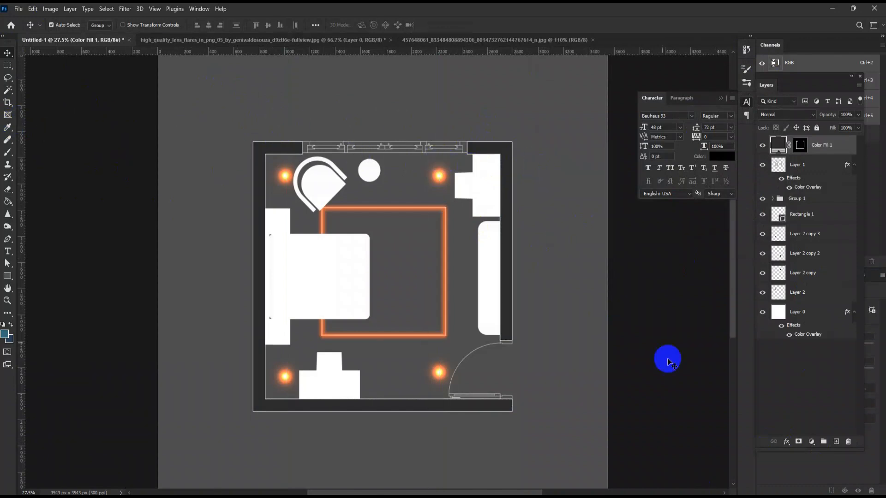